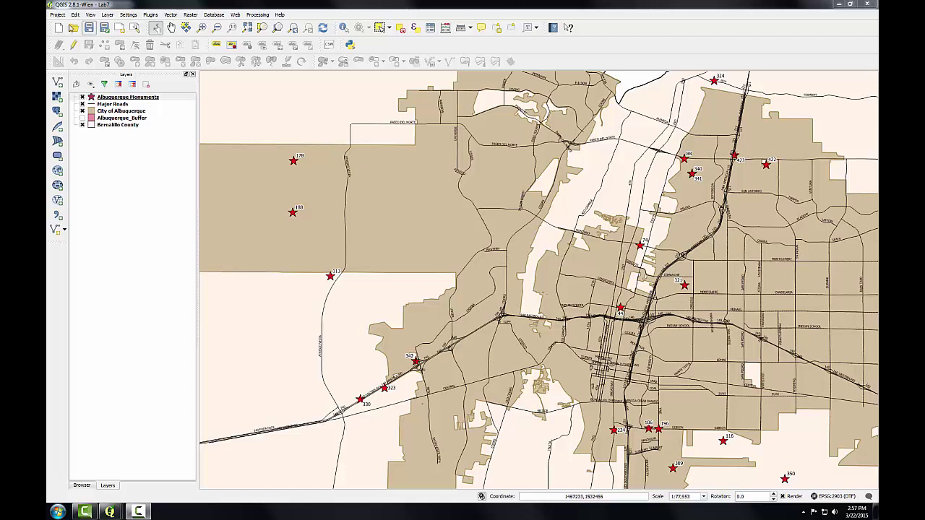
# - Create a new print composer named 'Albuquerque Monuments'
pyautogui.click(57, 15)
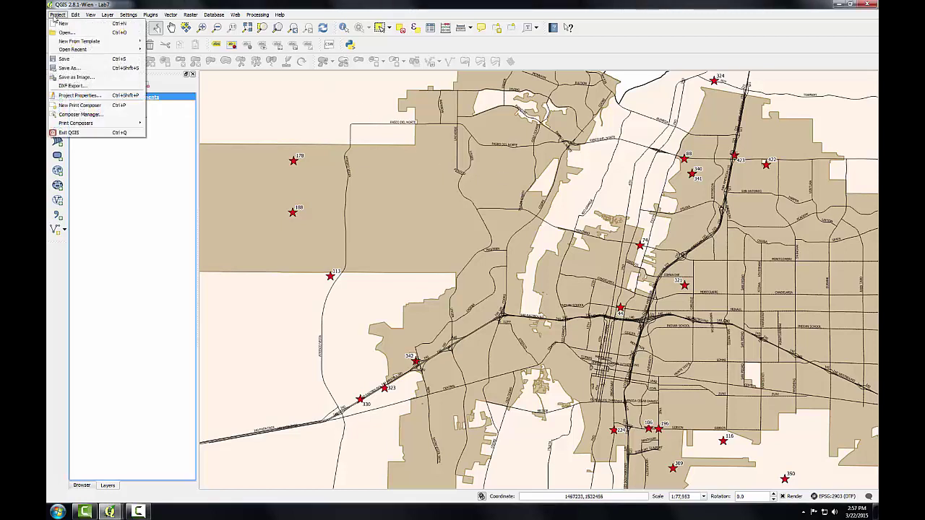
pyautogui.click(79, 104)
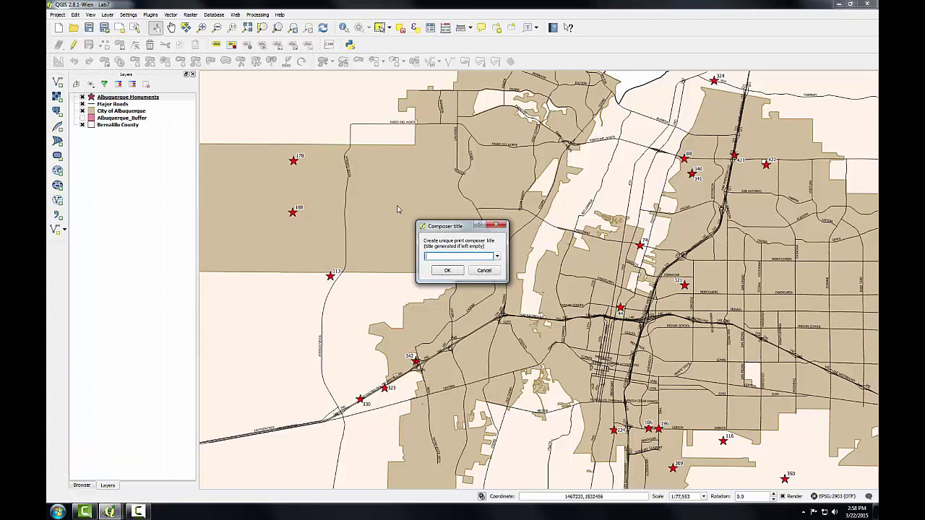
pyautogui.write('Albuquerque Monum')
pyautogui.click(447, 270)
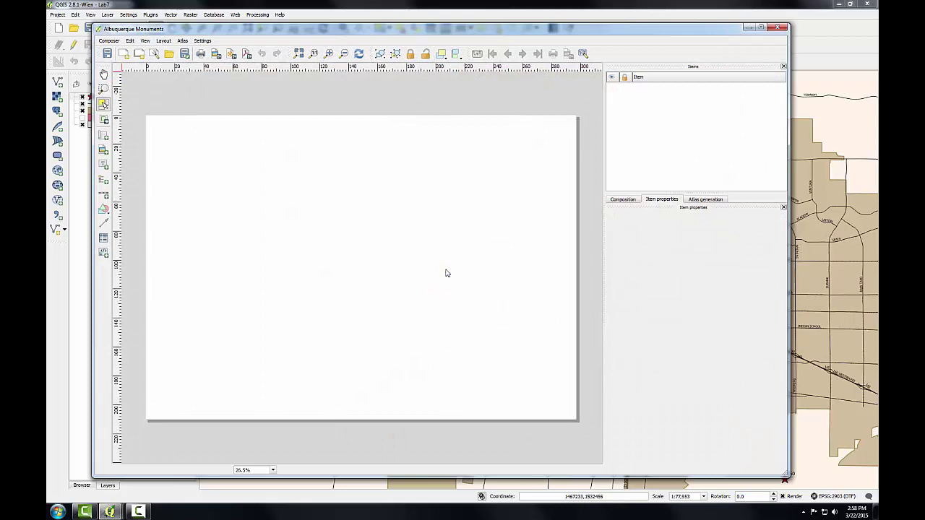
# - Choose the ANSI A (Letter; 8.5x11 in) page preset, giving a landscape 279.40 × 215.90 mm page
pyautogui.click(616, 203)
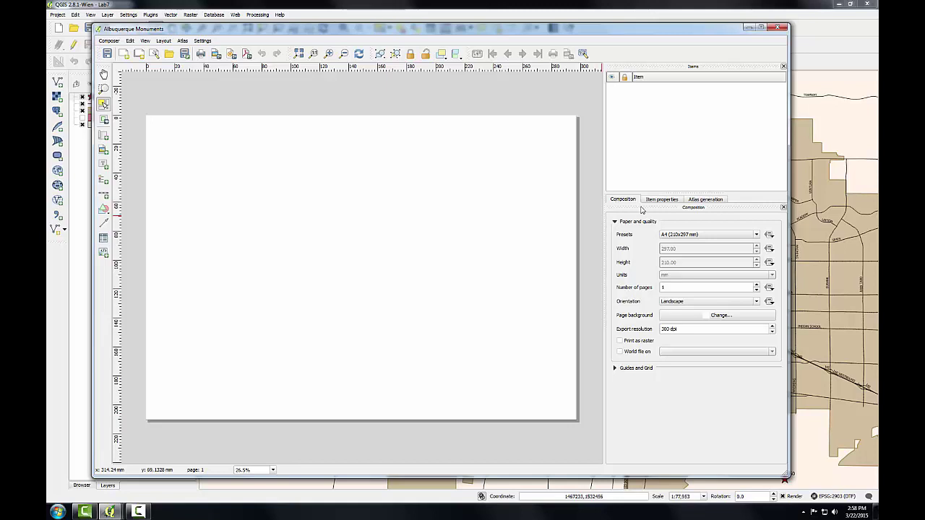
pyautogui.click(727, 236)
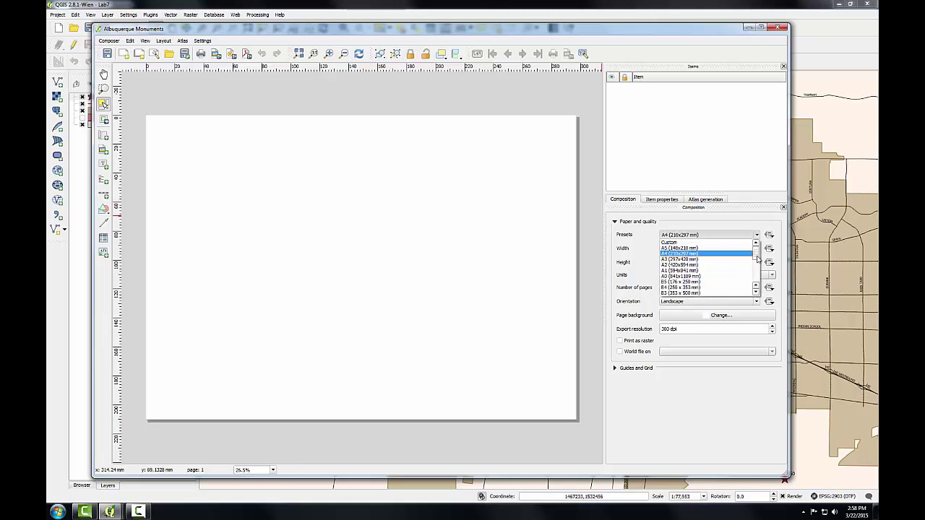
pyautogui.scroll(-3, 751, 256)
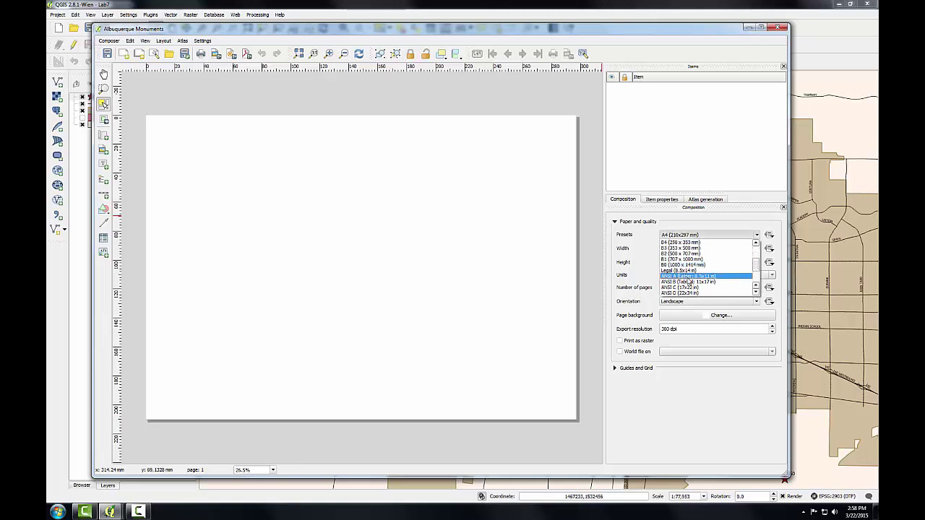
pyautogui.click(689, 278)
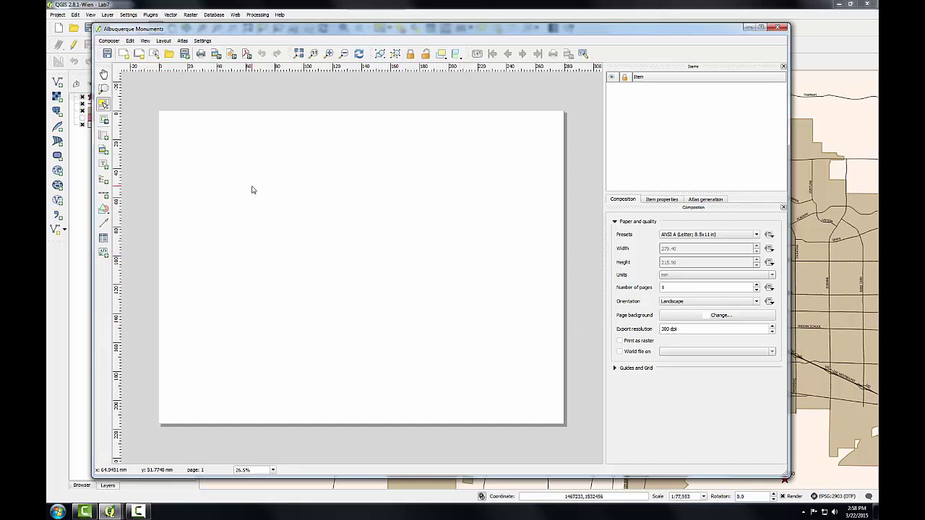
# - Draw a map frame across most of the page and match it to the main canvas extent
pyautogui.click(102, 136)
pyautogui.moveTo(179, 156); pyautogui.dragTo(545, 410)
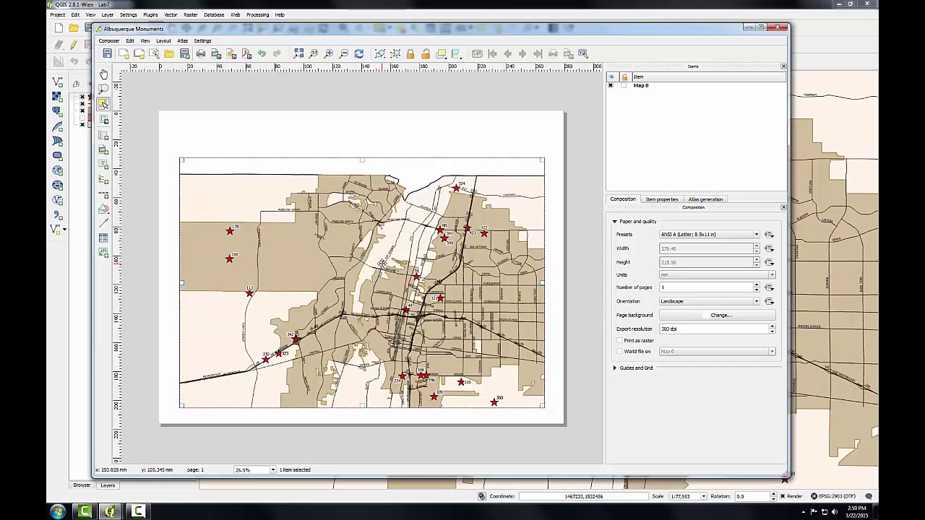
pyautogui.click(663, 200)
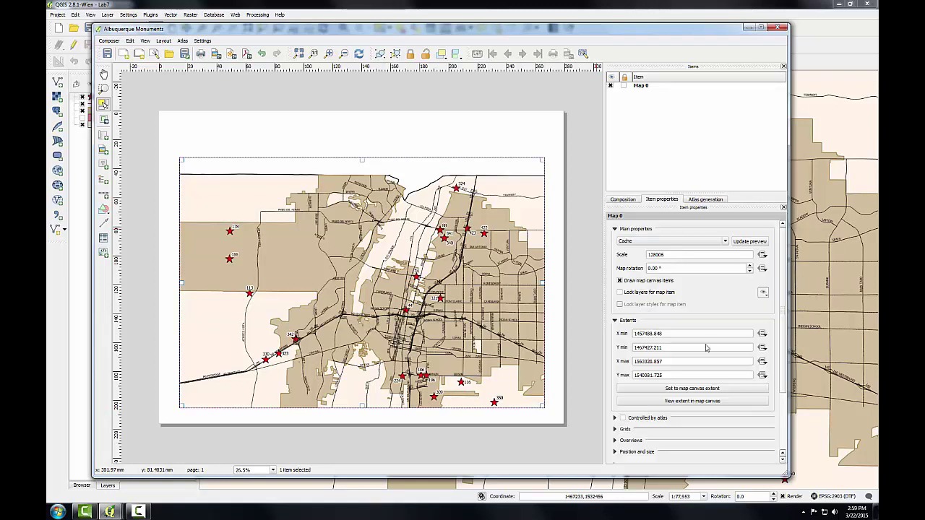
pyautogui.click(692, 391)
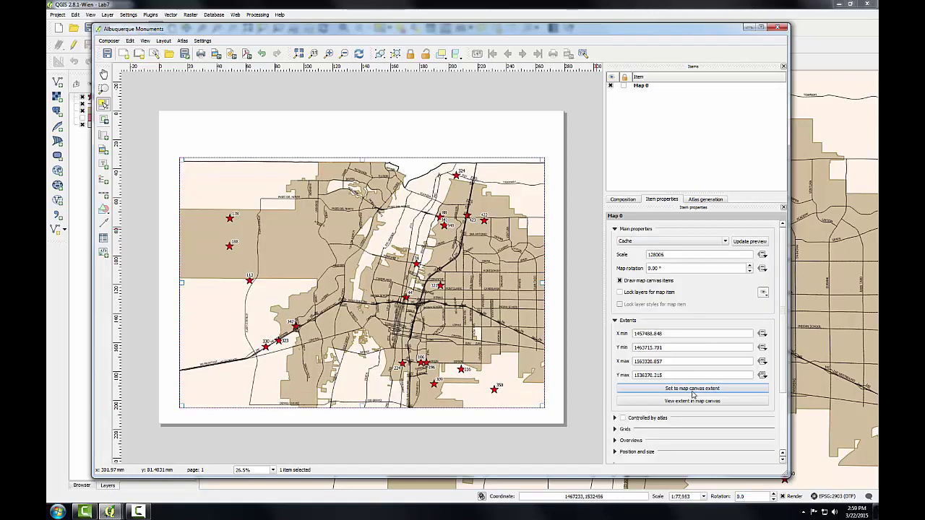
pyautogui.click(103, 165)
# - Draw a label along the page top and replace its text with 'Albuquerque Vertical Control Monuments'
pyautogui.moveTo(174, 123); pyautogui.dragTo(550, 149)
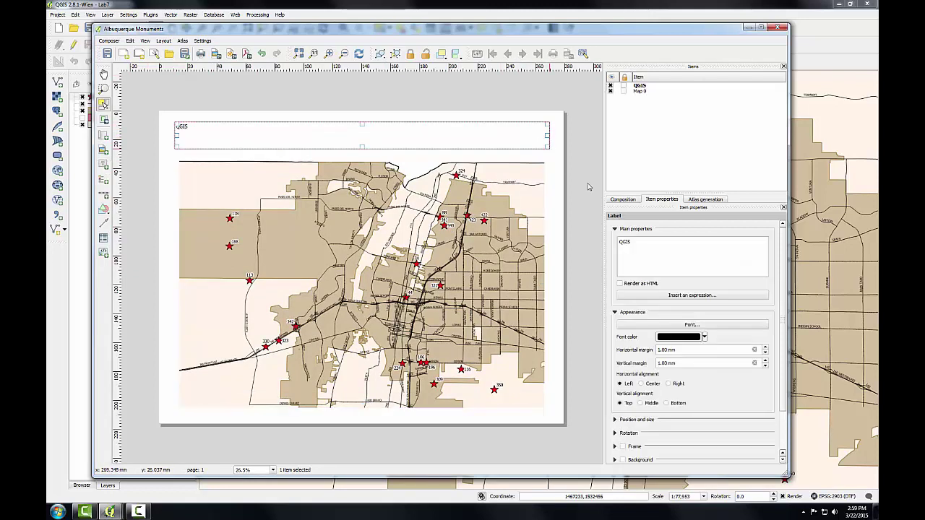
pyautogui.click(624, 252)
pyautogui.hotkey('ctrl', 'a')
pyautogui.press('BackSpace')
pyautogui.write('Albuquerque Vertical Control Monuments')
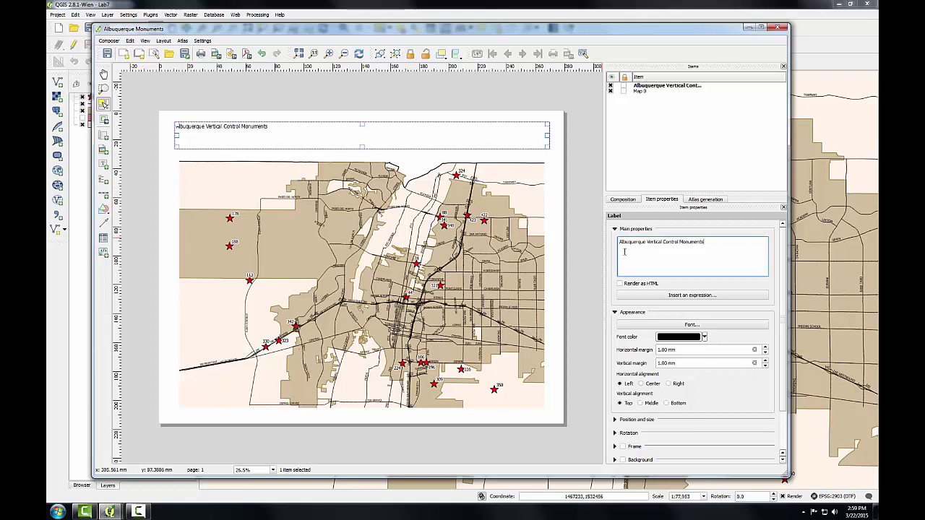
# - Set the title to Times New Roman Bold 28 and centre it horizontally
pyautogui.click(683, 324)
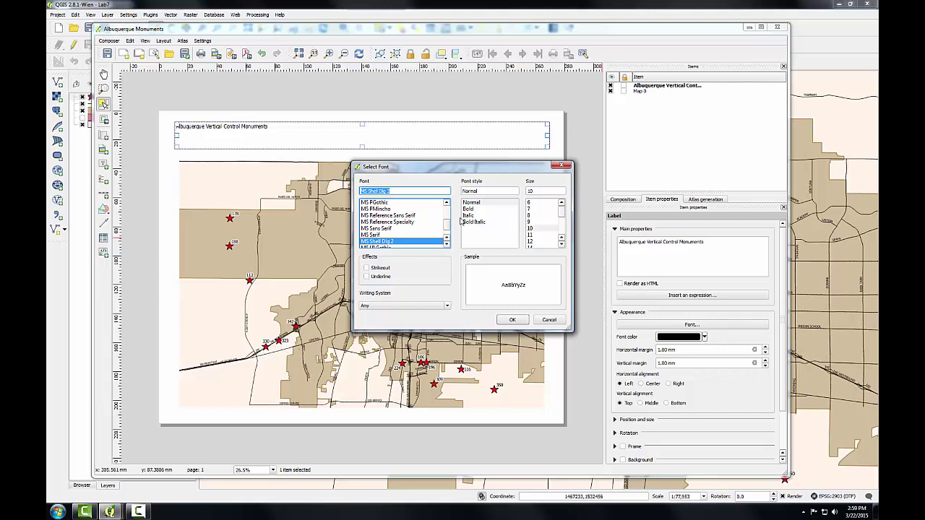
pyautogui.scroll(-10, 448, 227)
pyautogui.scroll(5, 447, 218)
pyautogui.click(412, 204)
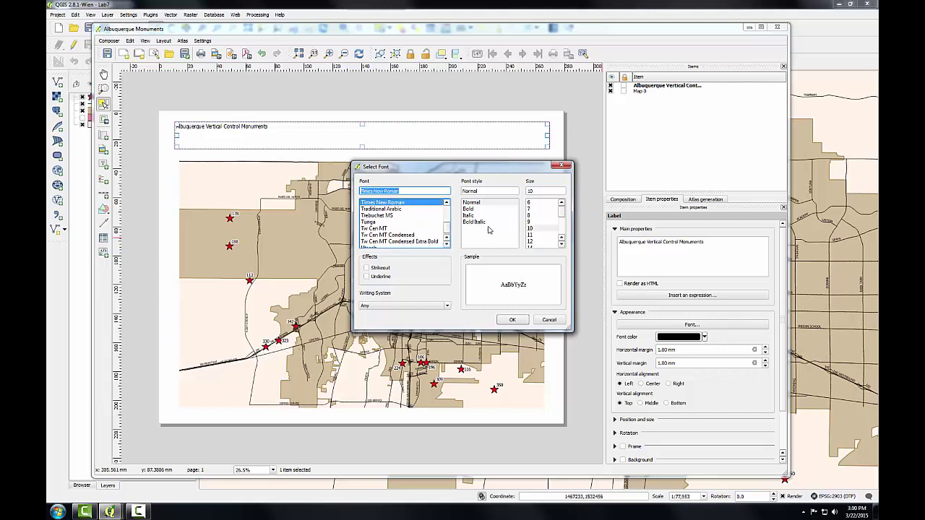
pyautogui.click(561, 234)
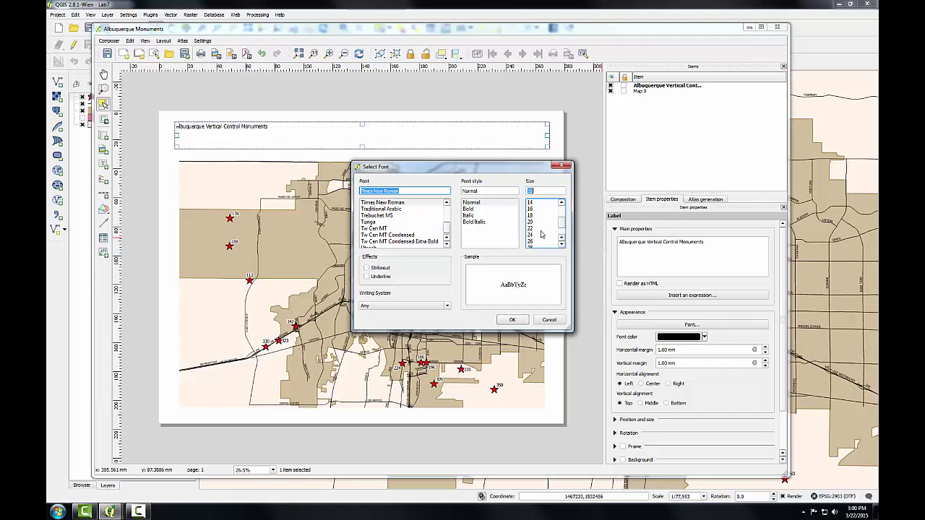
pyautogui.click(537, 247)
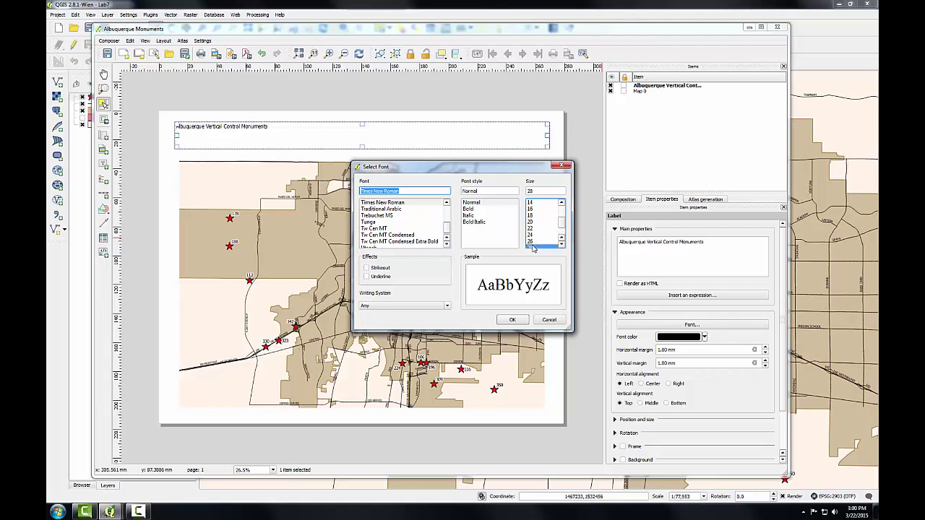
pyautogui.click(469, 209)
pyautogui.click(511, 319)
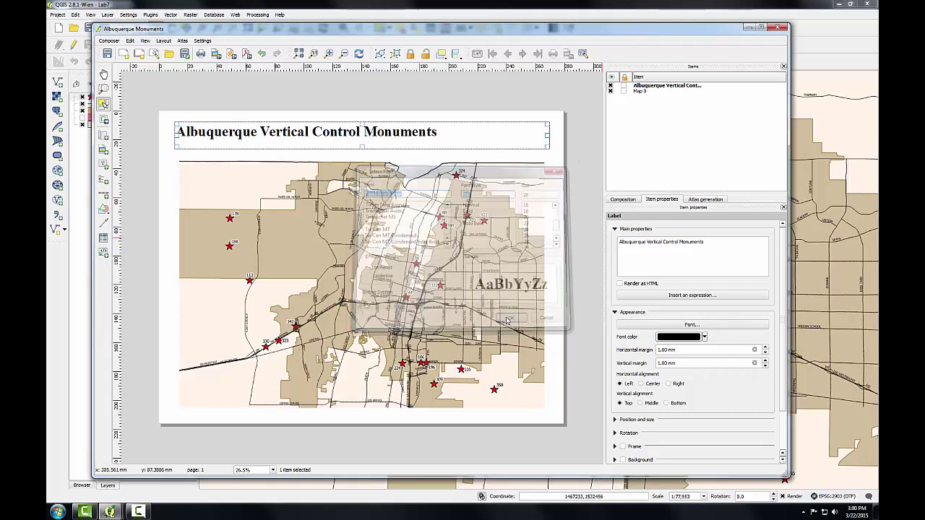
pyautogui.click(641, 384)
pyautogui.click(144, 172)
pyautogui.click(104, 179)
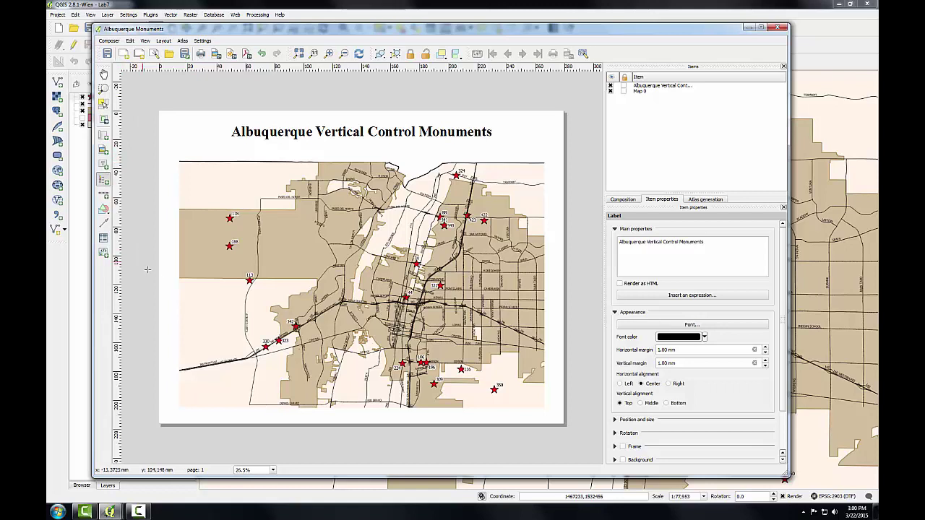
# - Add a legend at the map's lower left, turn off auto update, and remove Major Roads and Albuquerque_Buffer
pyautogui.moveTo(186, 295); pyautogui.dragTo(238, 353)
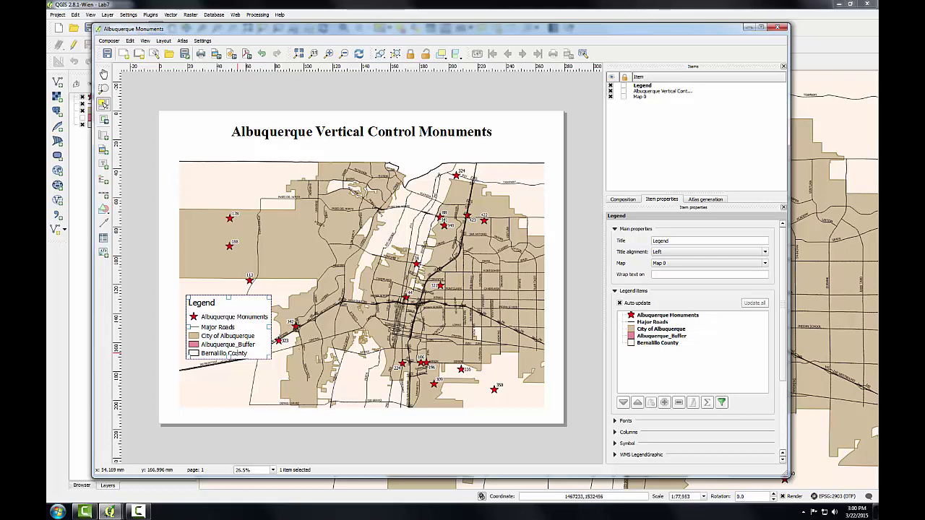
pyautogui.click(650, 322)
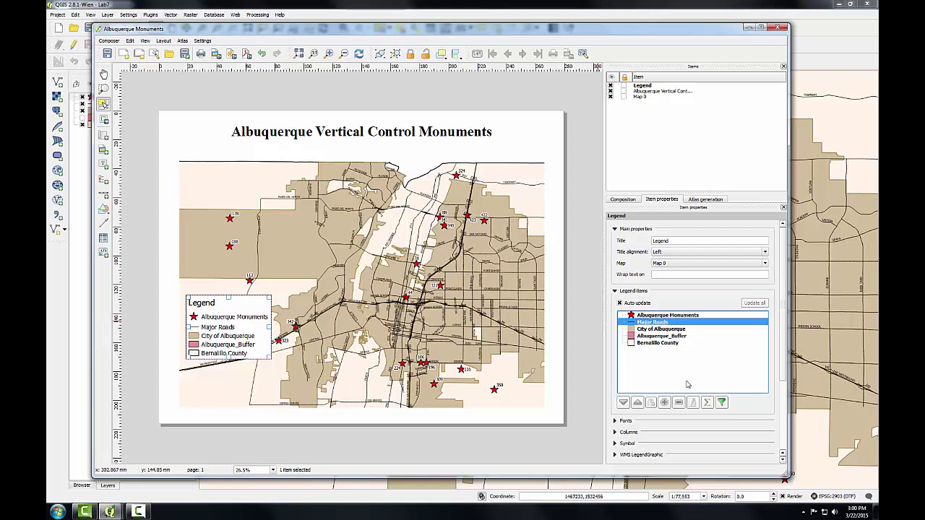
pyautogui.click(620, 303)
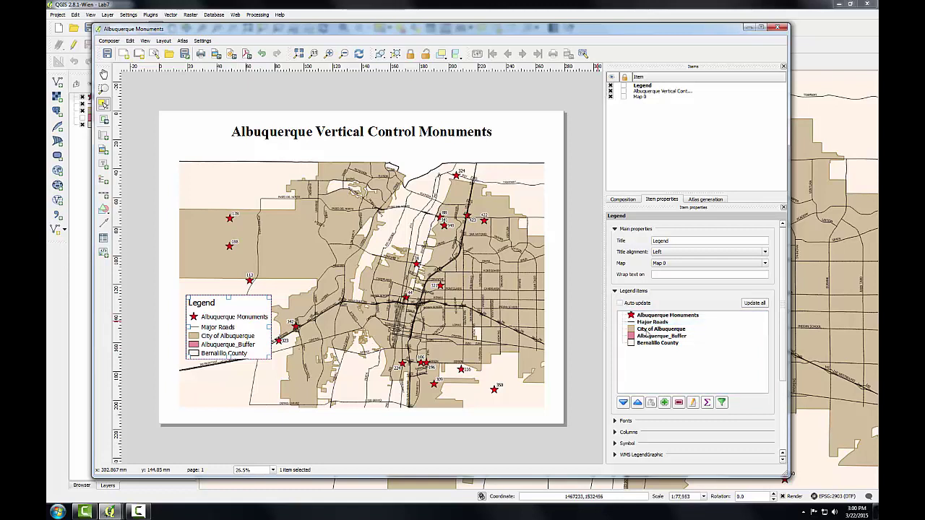
pyautogui.click(679, 402)
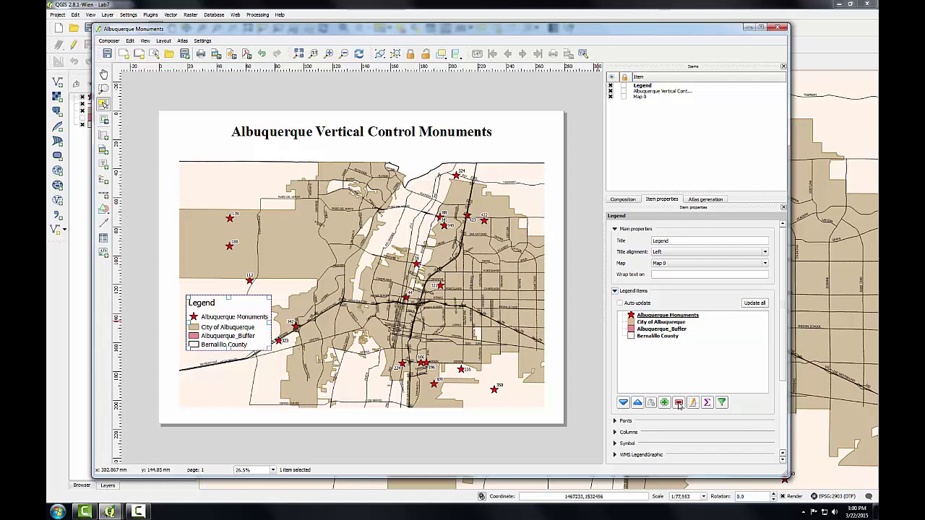
pyautogui.click(646, 329)
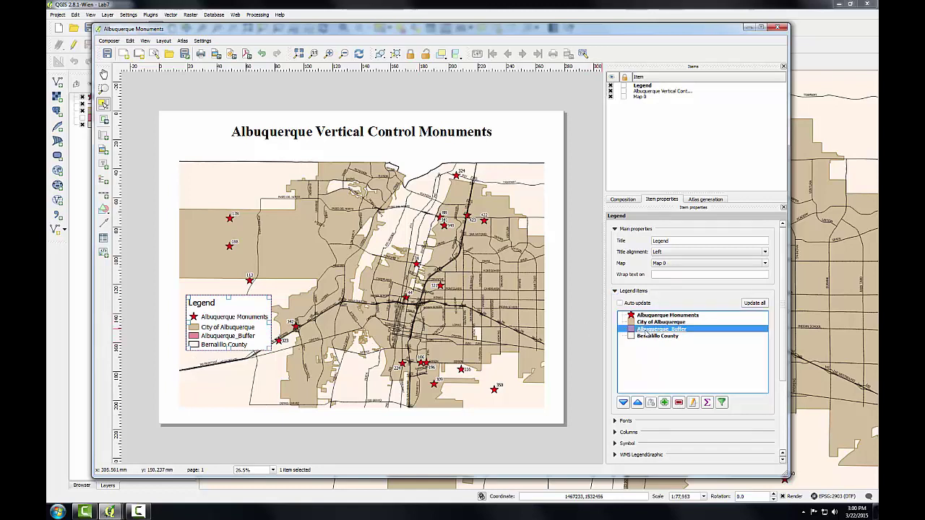
pyautogui.click(680, 403)
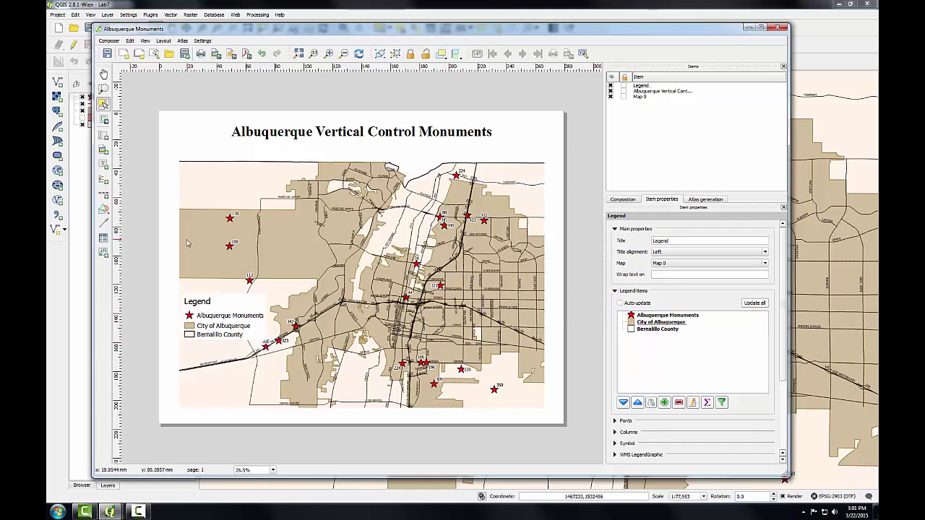
pyautogui.click(104, 166)
# - Add a lower-left label with the cartography and data-source credits in 7-pt text, shrinking its frame
pyautogui.moveTo(182, 377); pyautogui.dragTo(245, 408)
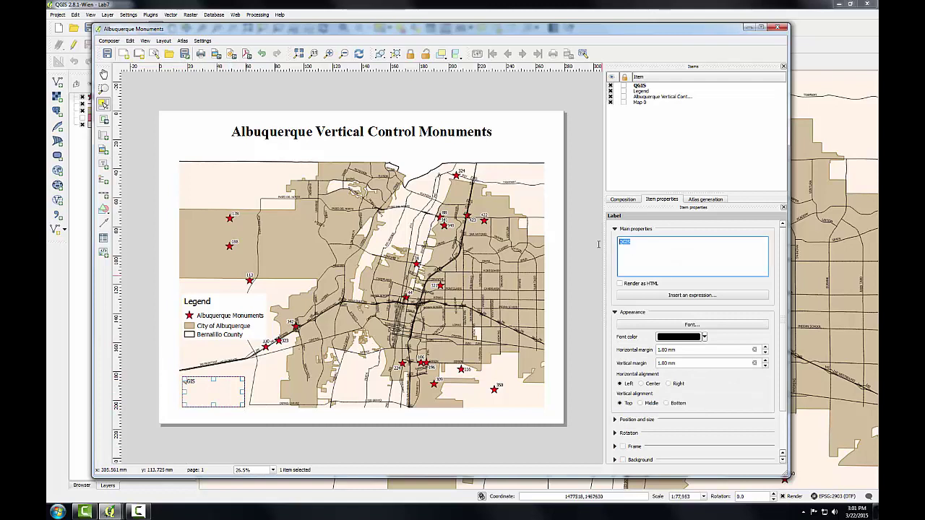
pyautogui.write('Cartography: John Doe Data Sources: City of Albuquerque, Bernalillo County, NGS, & NMRGIS')
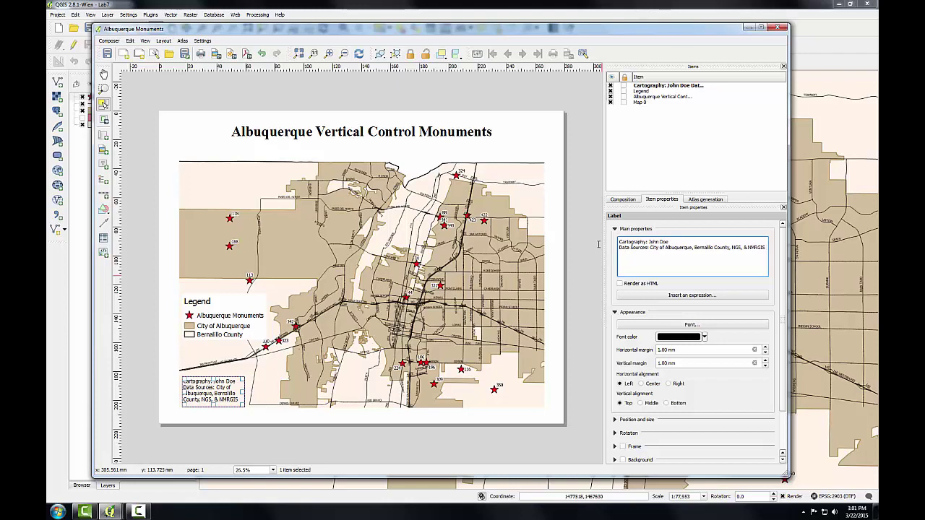
pyautogui.click(647, 325)
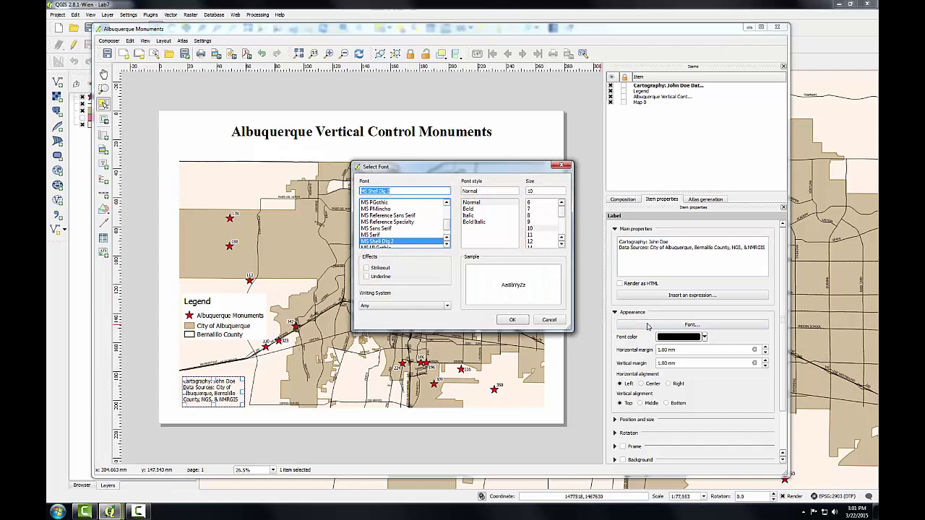
pyautogui.click(531, 209)
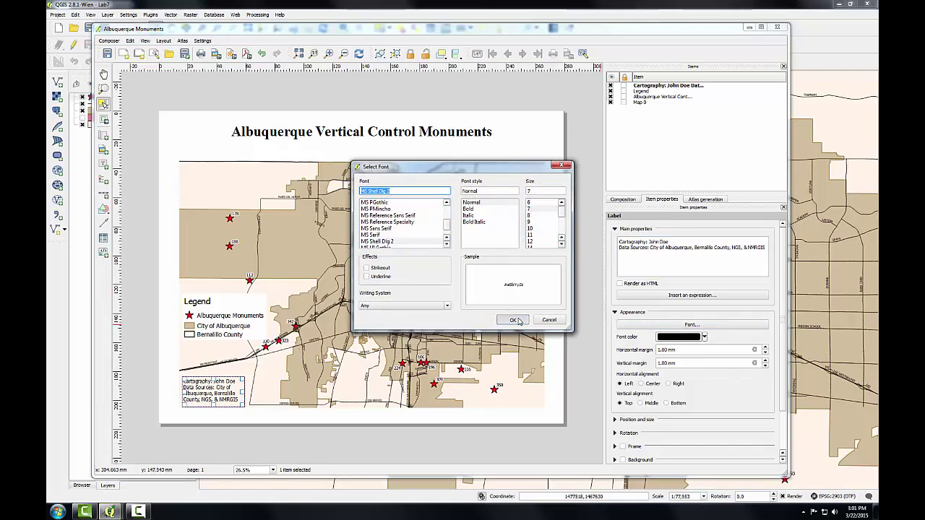
pyautogui.click(519, 321)
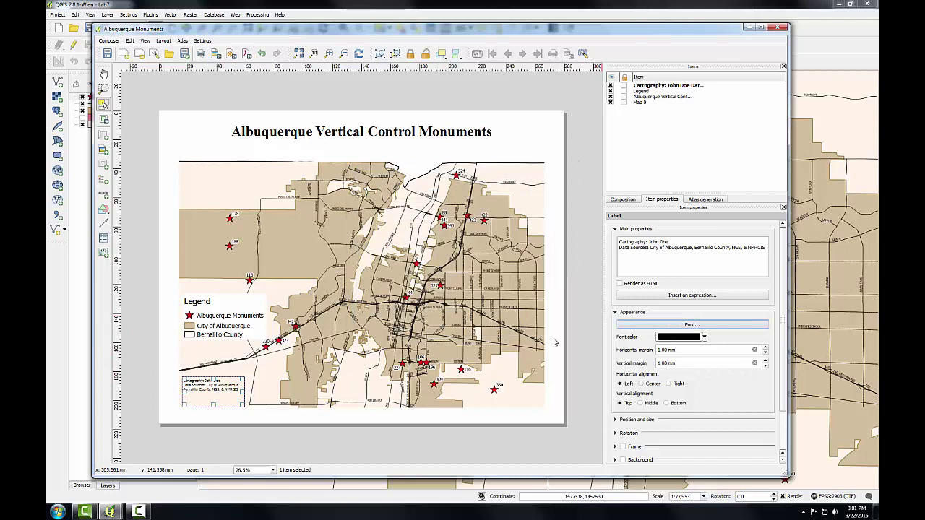
pyautogui.moveTo(215, 377); pyautogui.dragTo(214, 388)
pyautogui.click(214, 421)
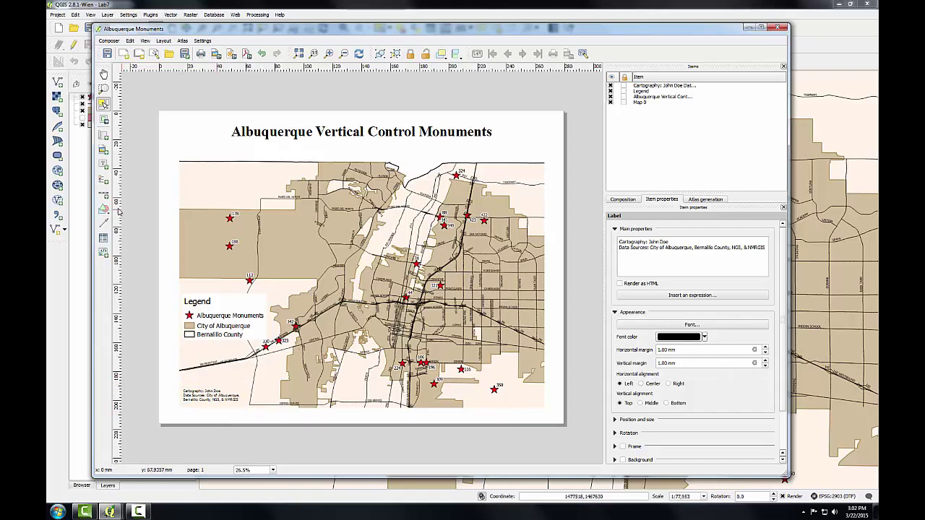
# - Draw a lower-left scale bar in Feet, 5280 map units per bar unit, labelled 'miles'
pyautogui.click(103, 194)
pyautogui.moveTo(187, 374); pyautogui.dragTo(241, 385)
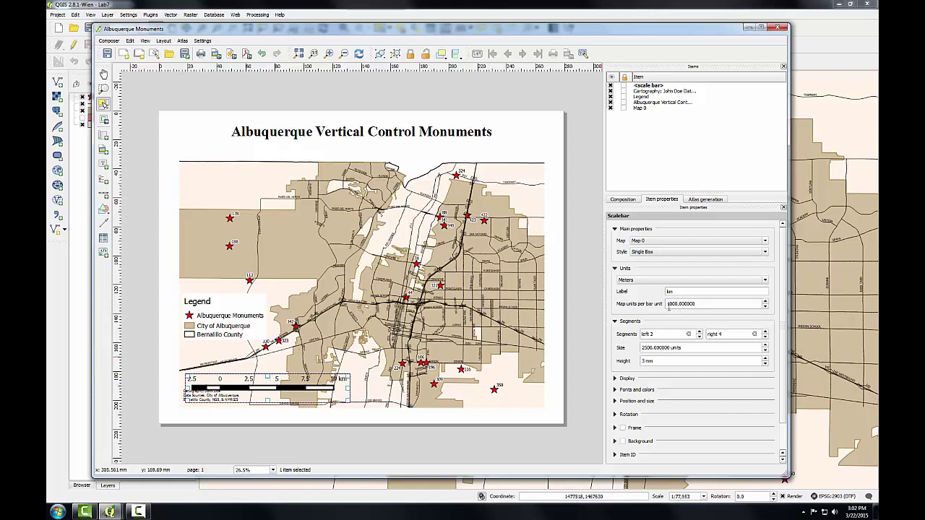
pyautogui.click(764, 281)
pyautogui.click(723, 299)
pyautogui.moveTo(699, 304); pyautogui.dragTo(626, 305)
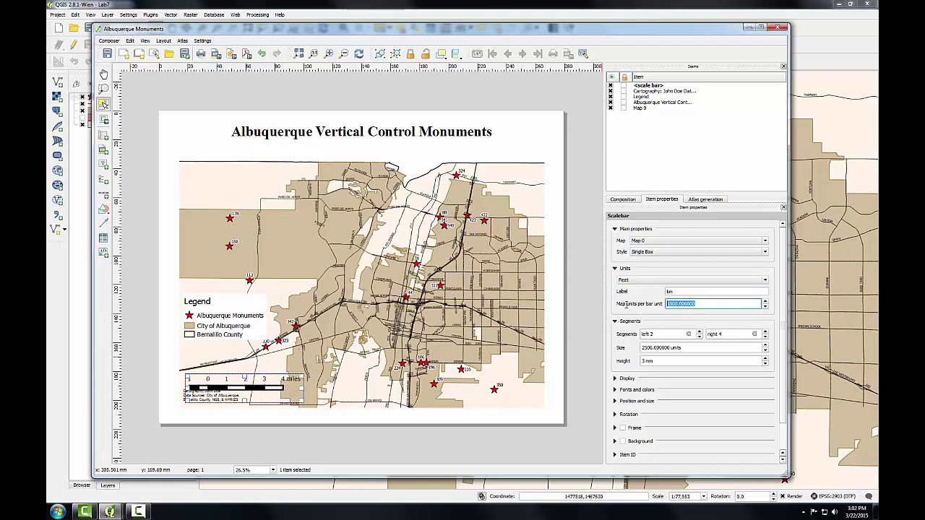
pyautogui.write('5280')
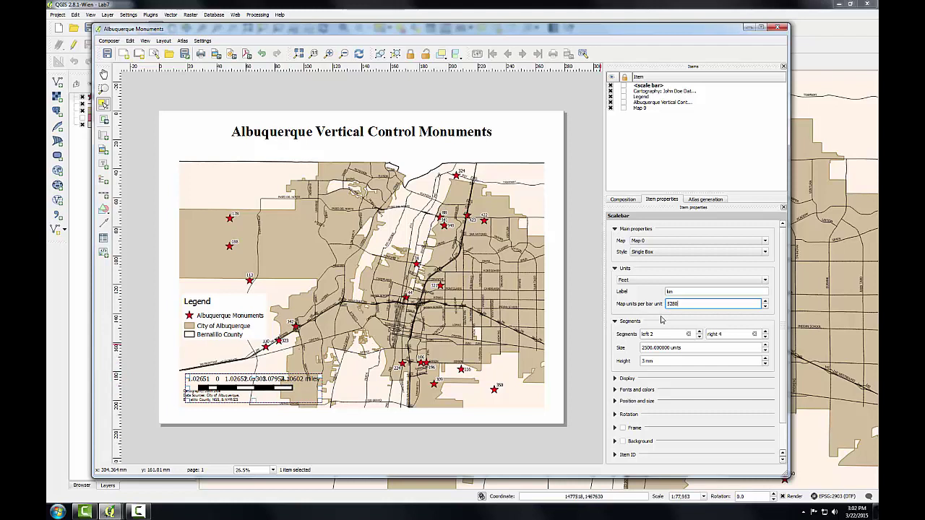
pyautogui.hotkey('shift', 'Tab')
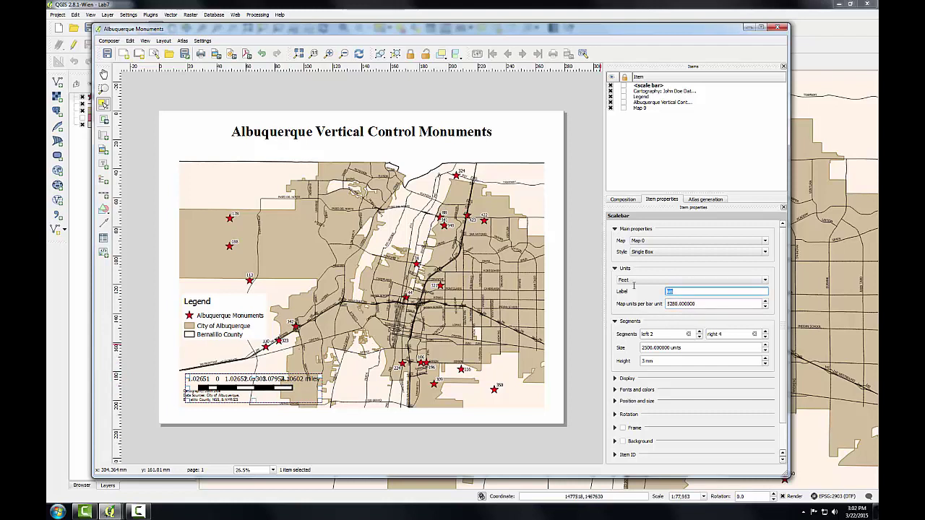
pyautogui.write('miles')
# - Style the scale bar Line Ticks Middle with 5280-unit segments, 1 left and 2 right, nudged lower
pyautogui.click(766, 254)
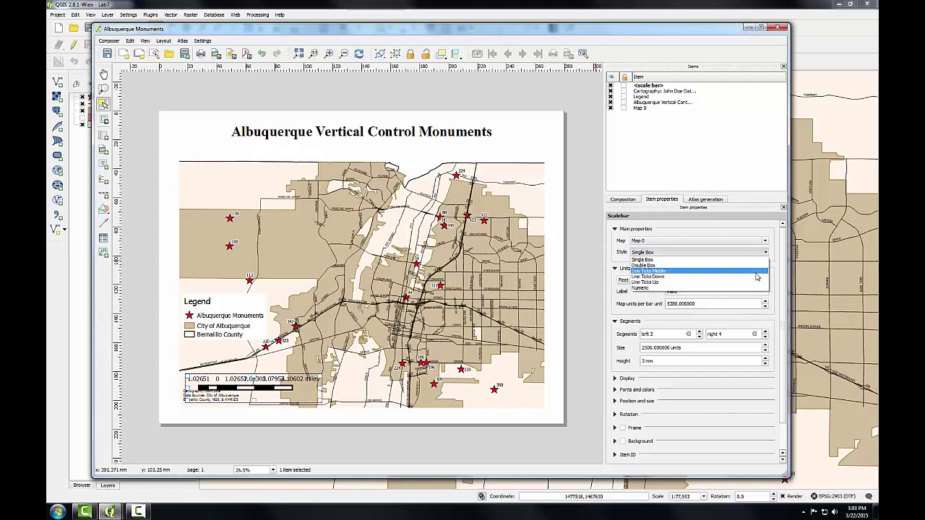
pyautogui.click(668, 272)
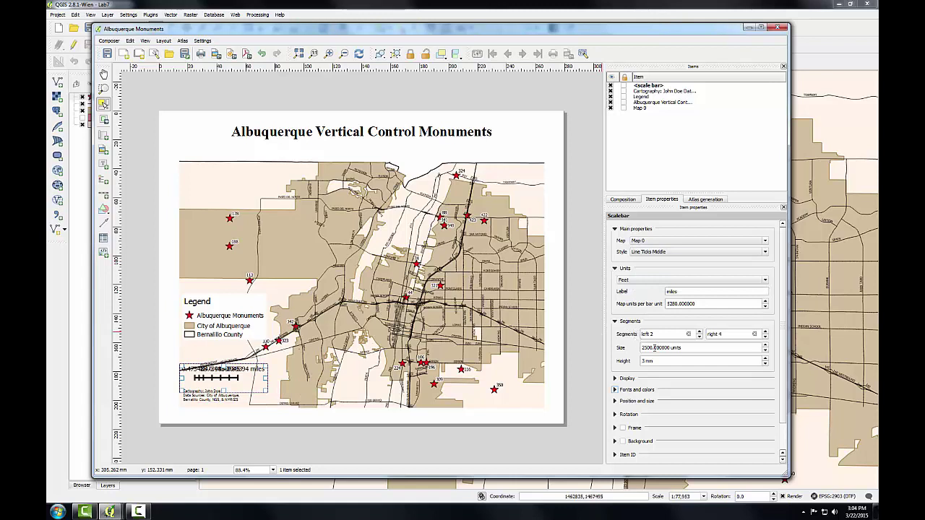
pyautogui.moveTo(669, 348); pyautogui.dragTo(607, 345)
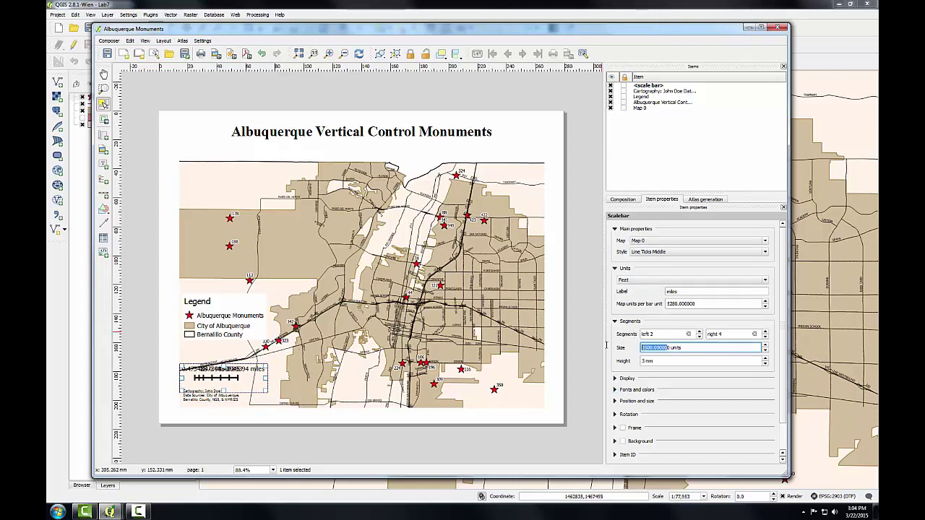
pyautogui.write('5280')
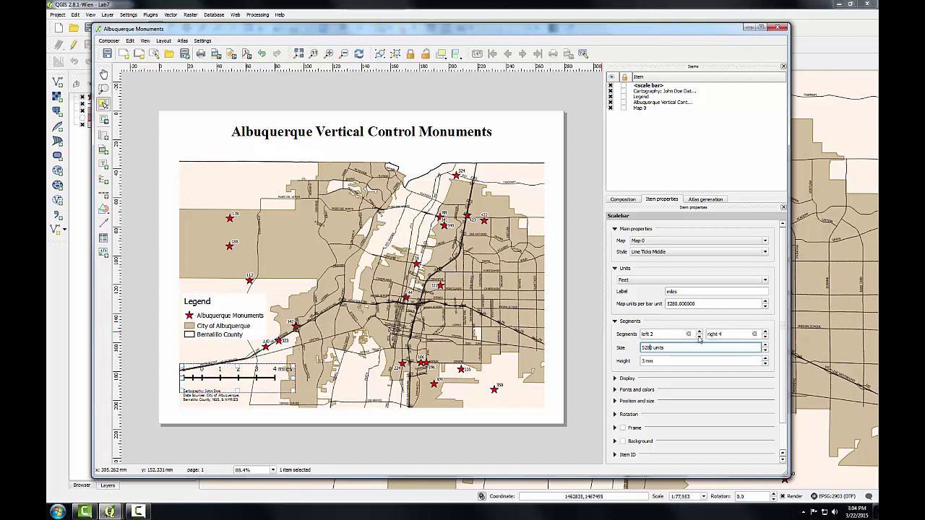
pyautogui.click(700, 337)
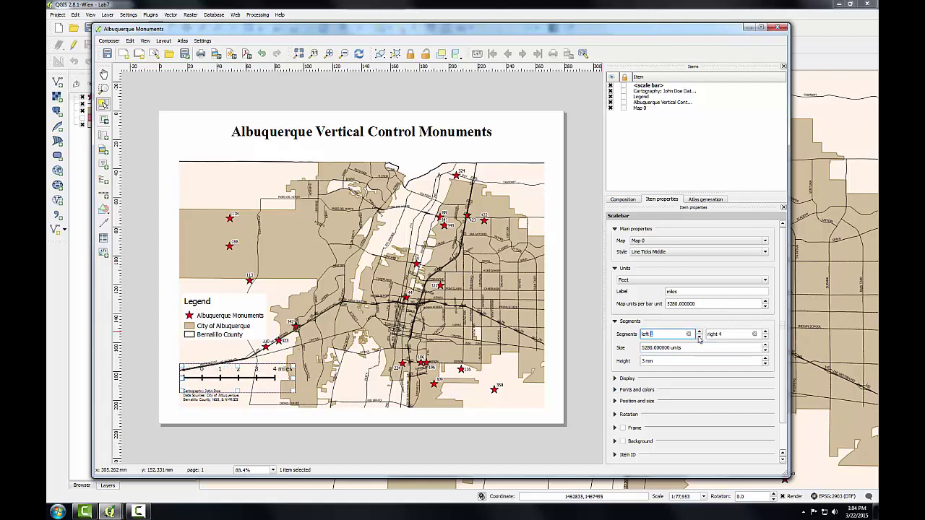
pyautogui.click(765, 337)
pyautogui.click(766, 337)
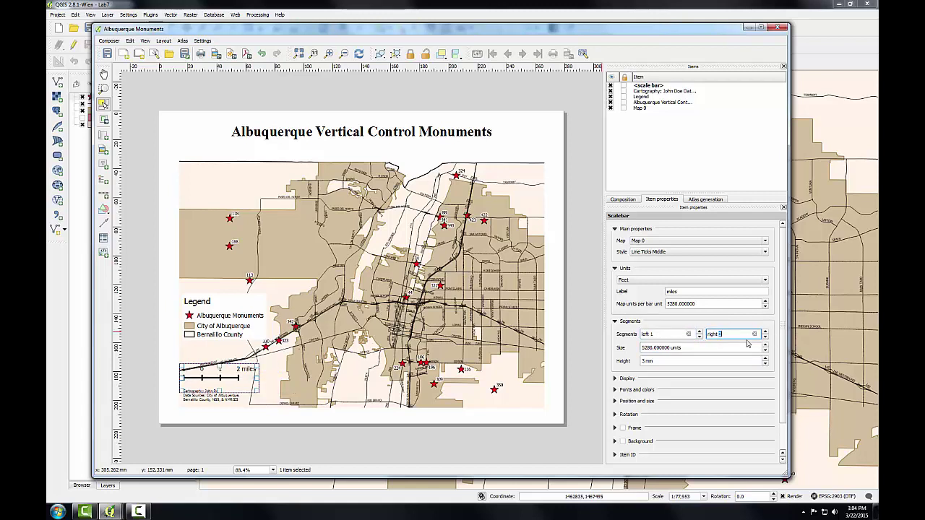
pyautogui.moveTo(199, 373); pyautogui.dragTo(199, 378)
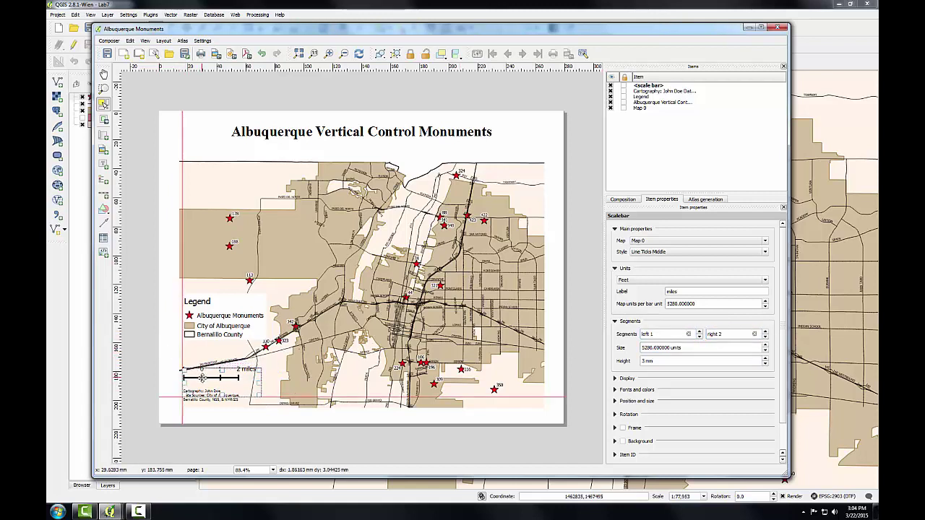
# - Set the scale bar font size to 10 and check the result
pyautogui.click(615, 390)
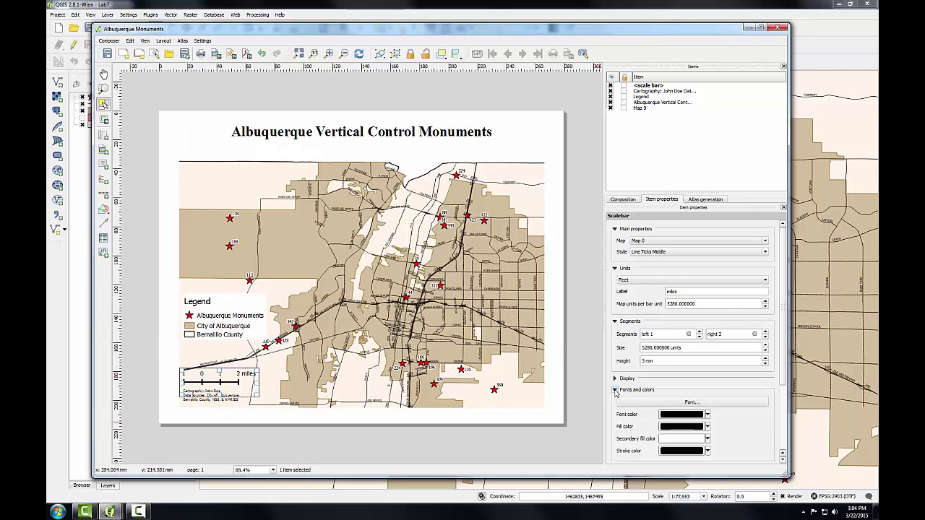
pyautogui.click(660, 404)
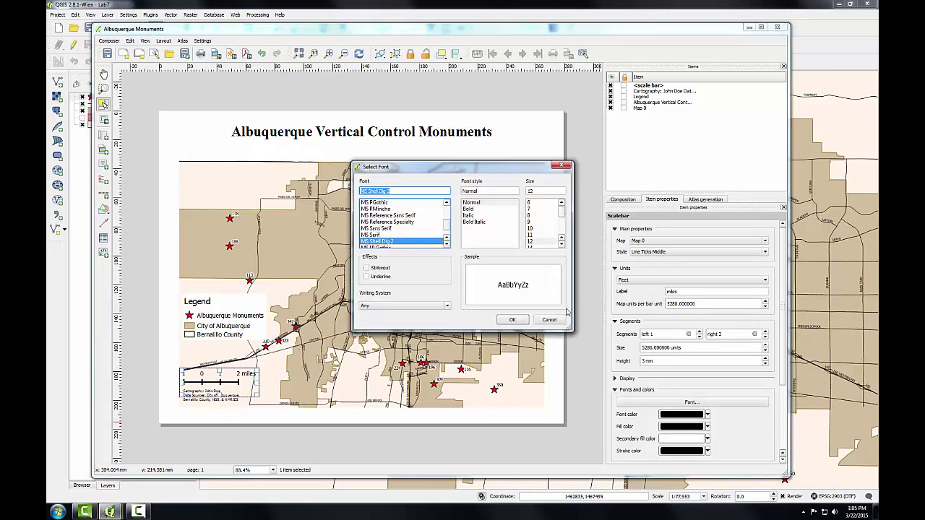
pyautogui.click(537, 229)
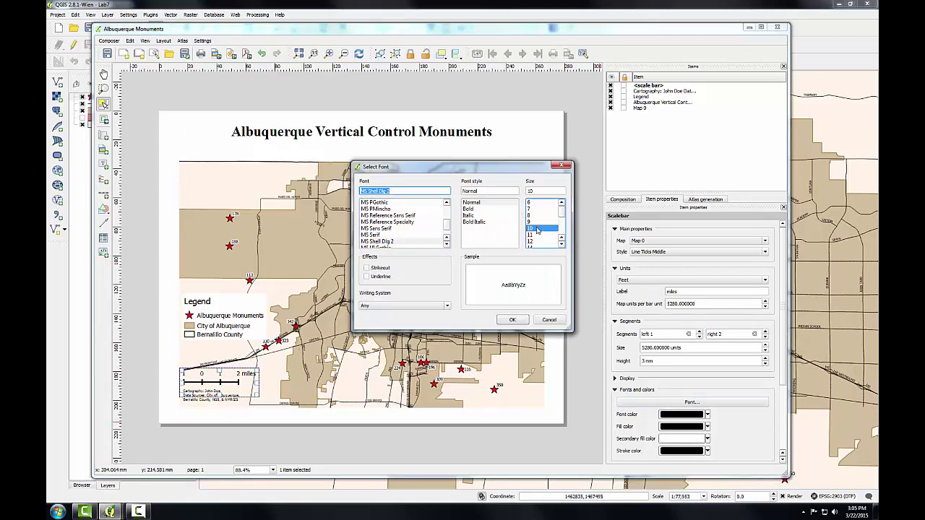
pyautogui.click(510, 320)
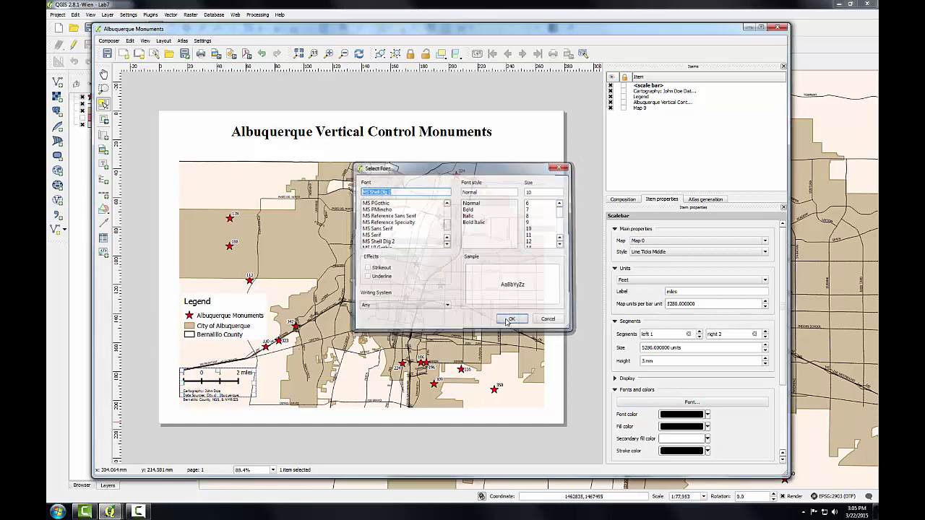
pyautogui.click(152, 319)
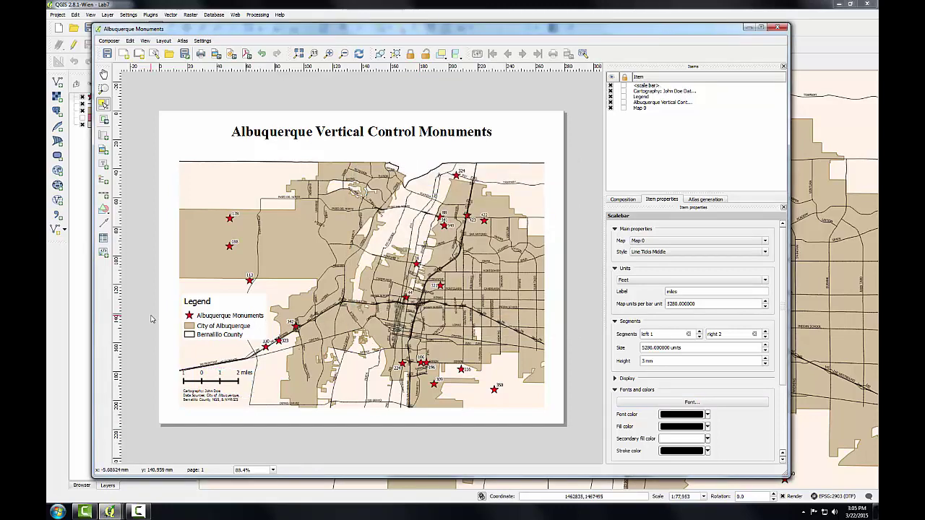
pyautogui.click(193, 374)
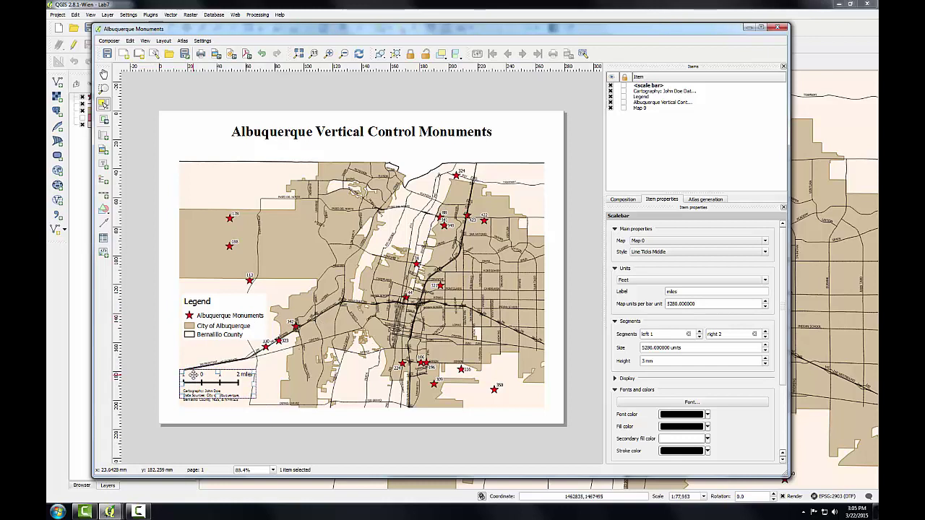
pyautogui.click(159, 351)
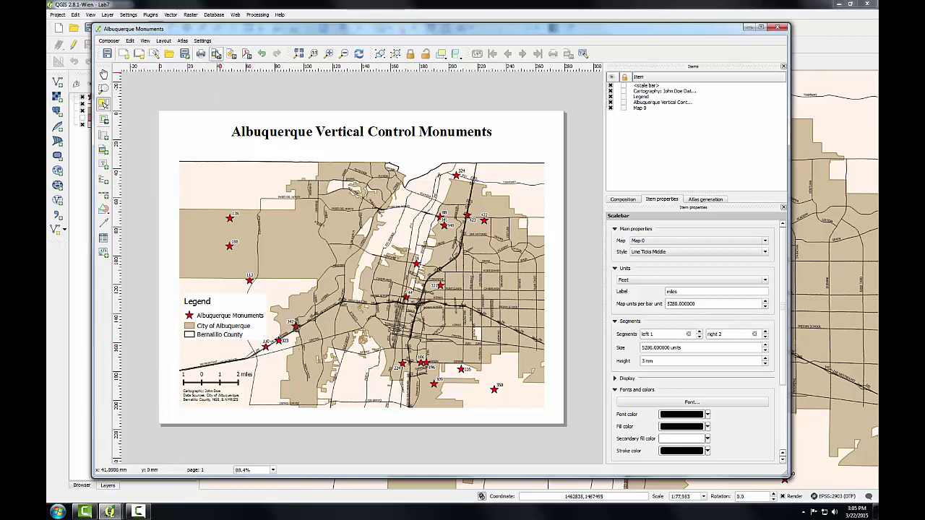
# - Export the layout as a JPG named 'Albuquerque Monuments' in the Module 7 Lab folder
pyautogui.click(216, 54)
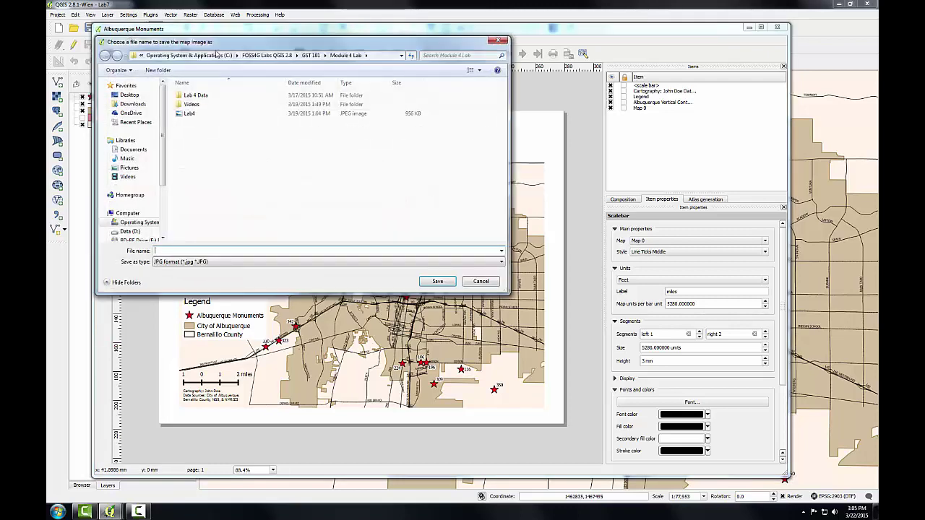
pyautogui.click(327, 56)
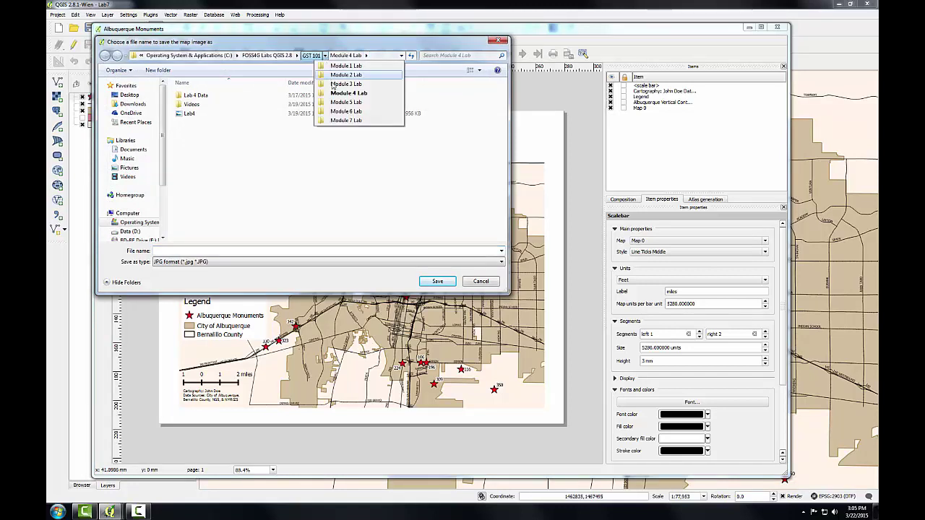
pyautogui.click(345, 122)
pyautogui.write('Albuquerque Monuments')
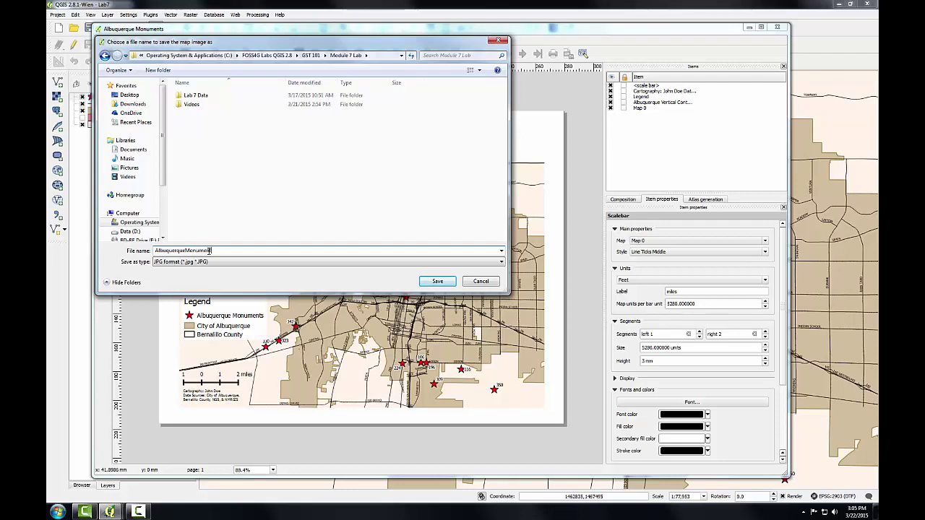
pyautogui.press('Return')
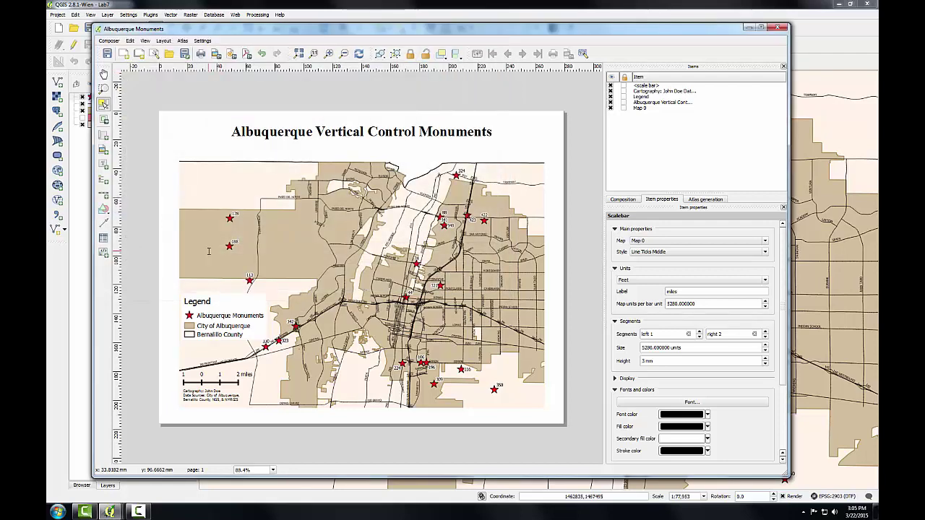